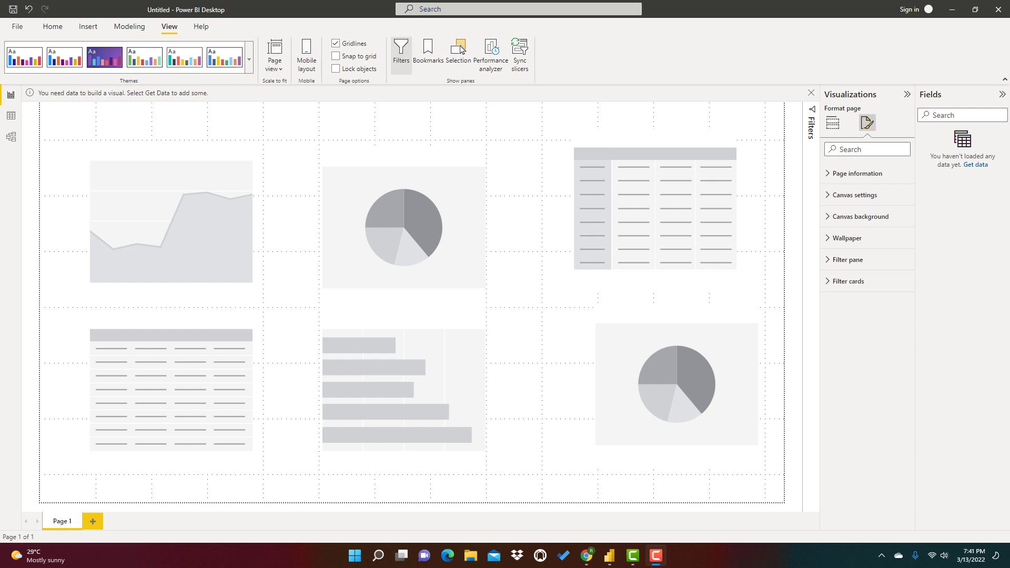
Switch the report page view to Actual size from View > Page view
click(169, 25)
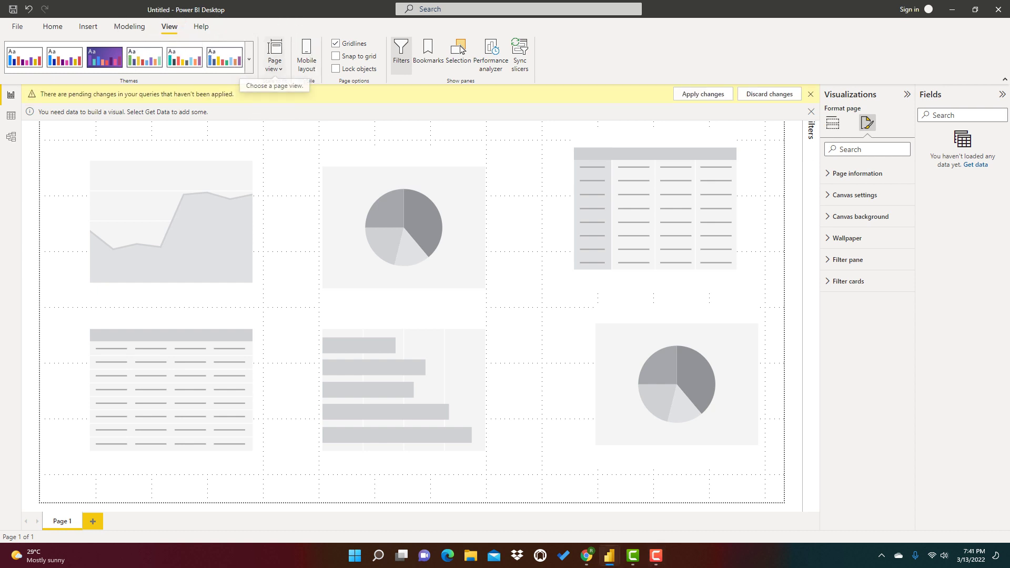
click(274, 59)
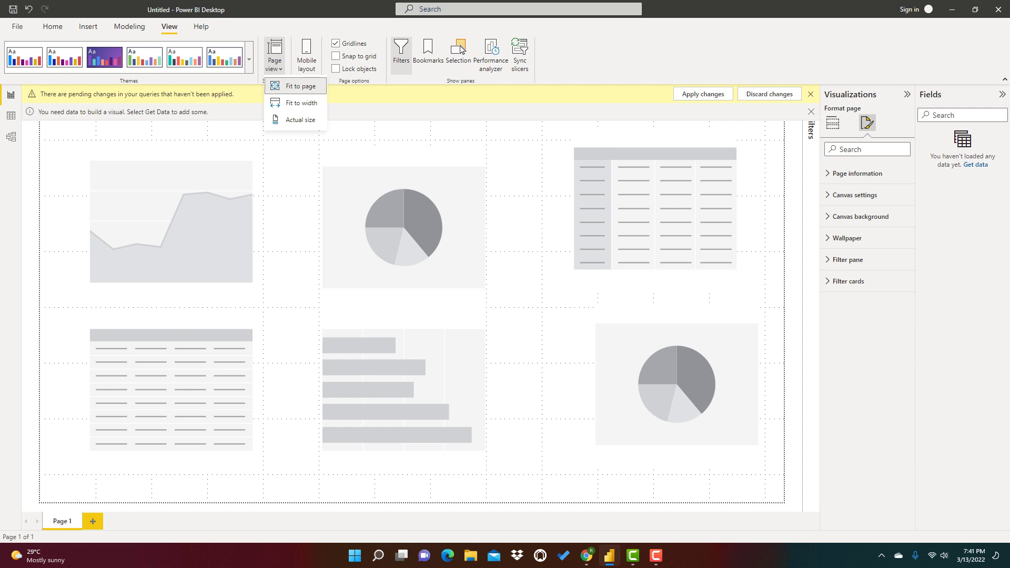
click(294, 119)
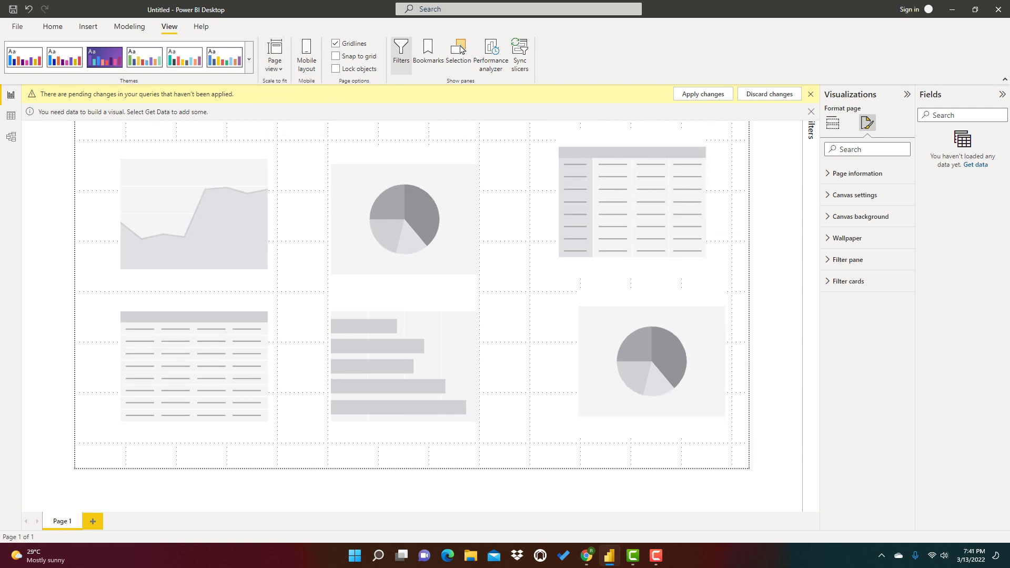
key(F10)
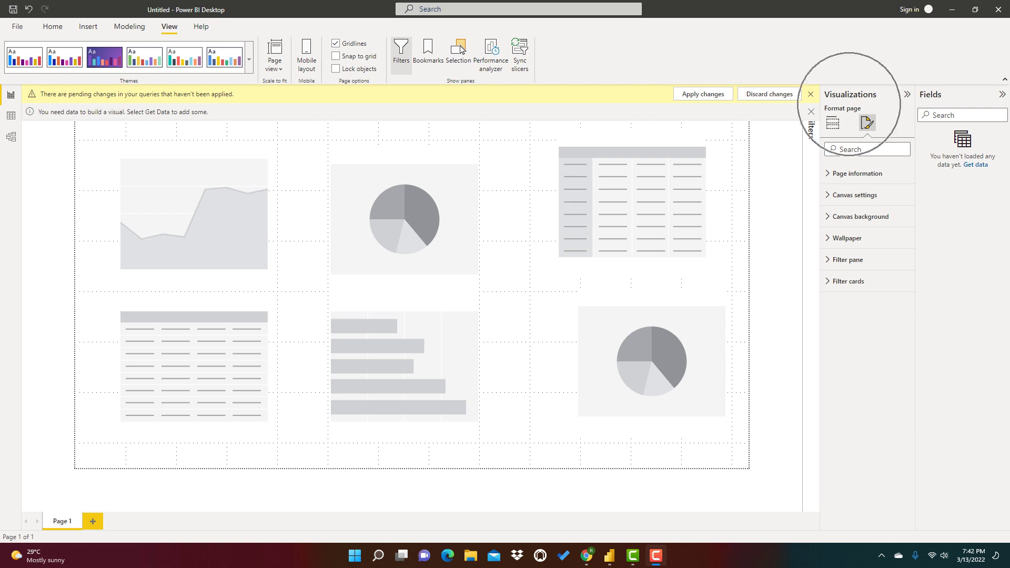
click(833, 122)
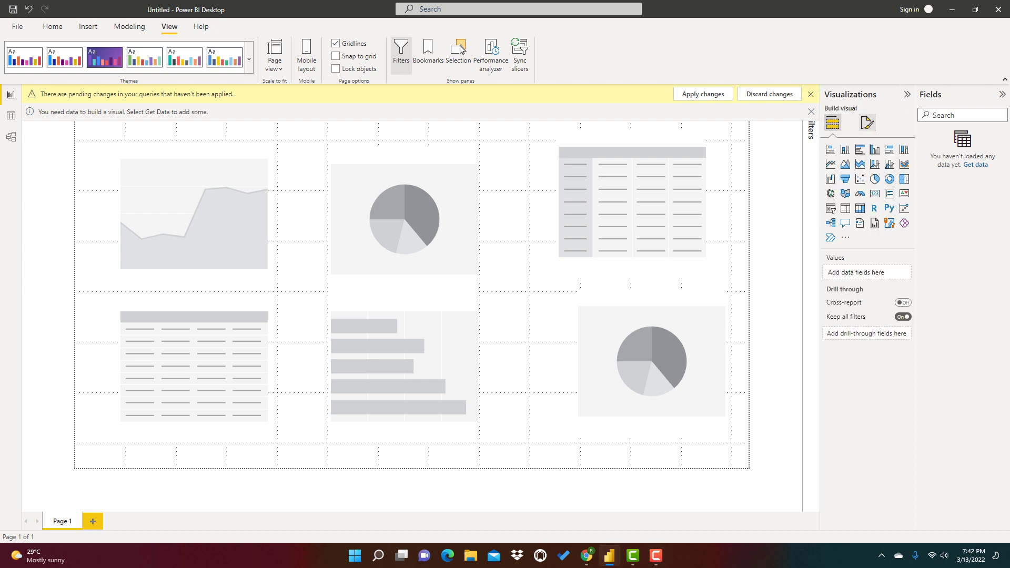
click(866, 122)
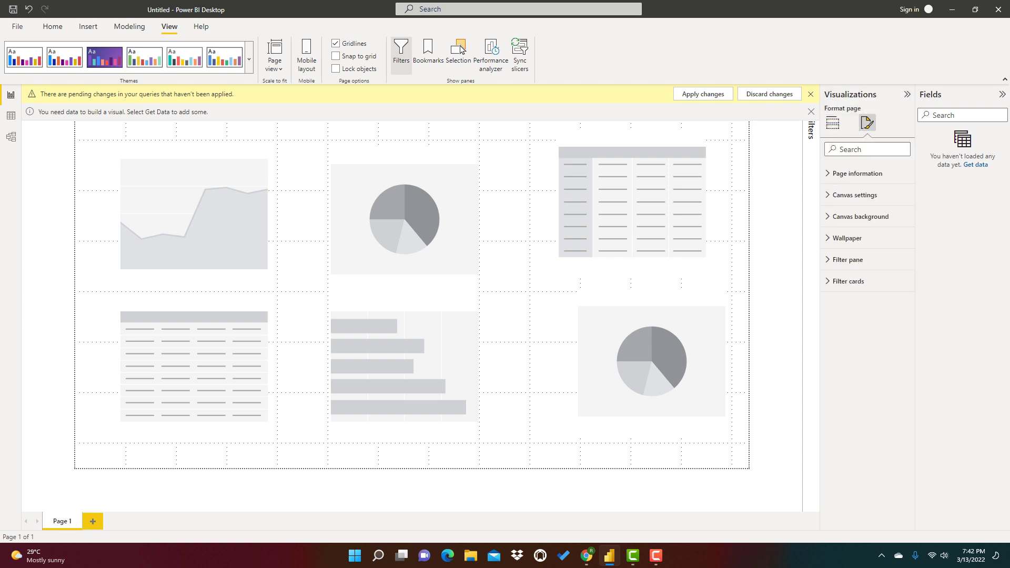
click(855, 194)
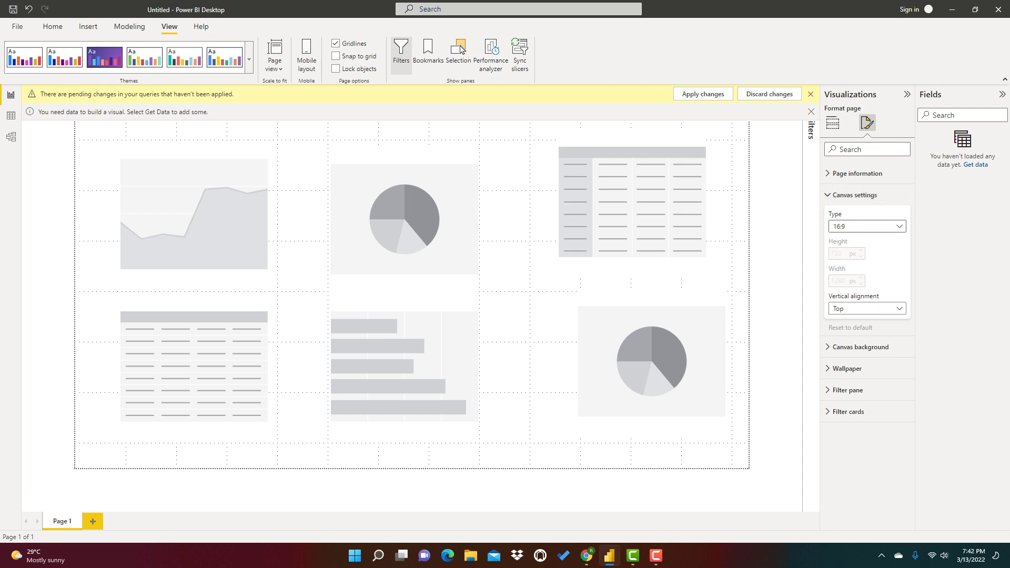
Change the canvas Type to Custom, starting from 720 px high by 1280 px wide
click(866, 226)
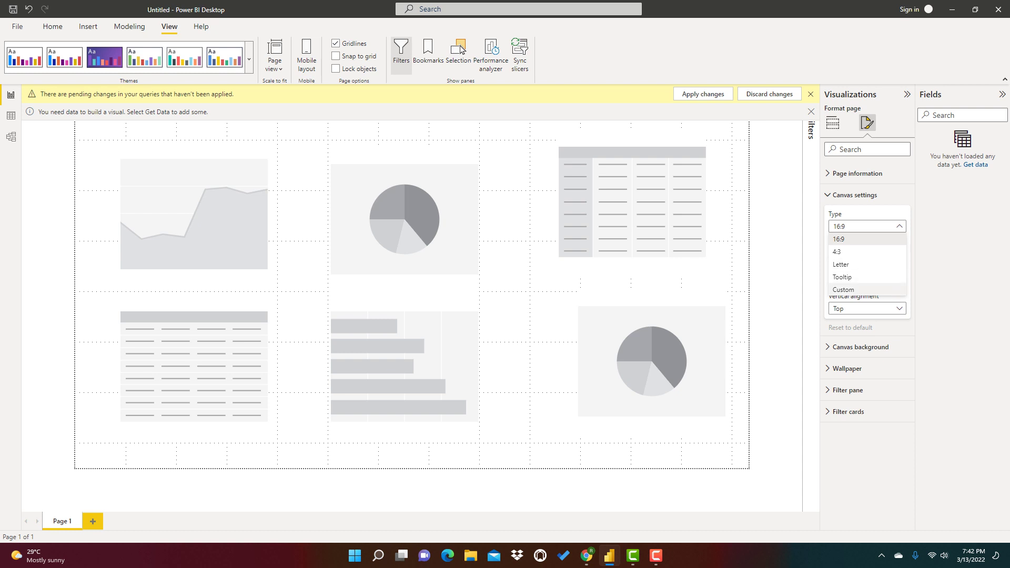
click(842, 290)
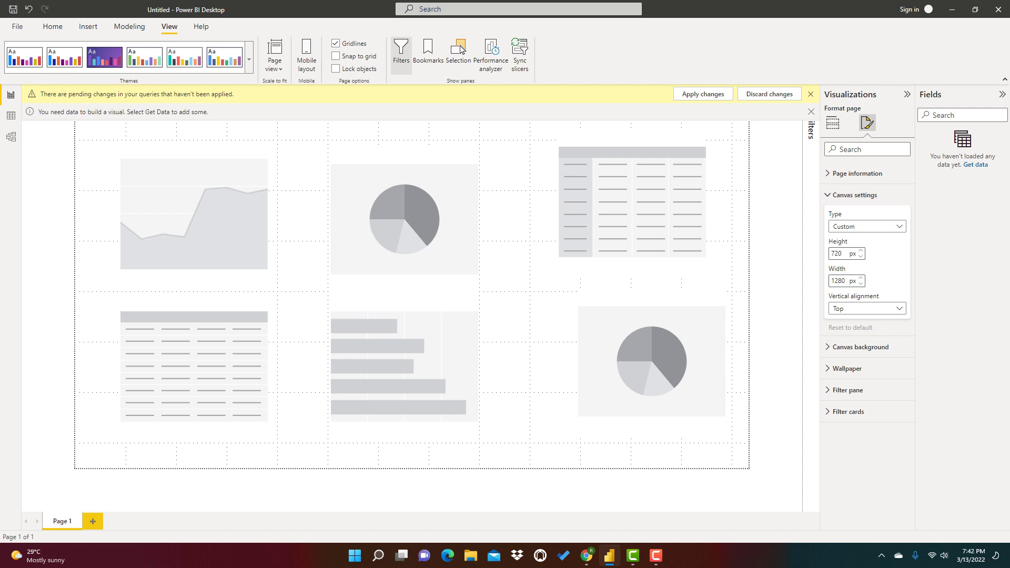
Set the custom canvas Height to 1600 px and Width to 2500 px
click(860, 256)
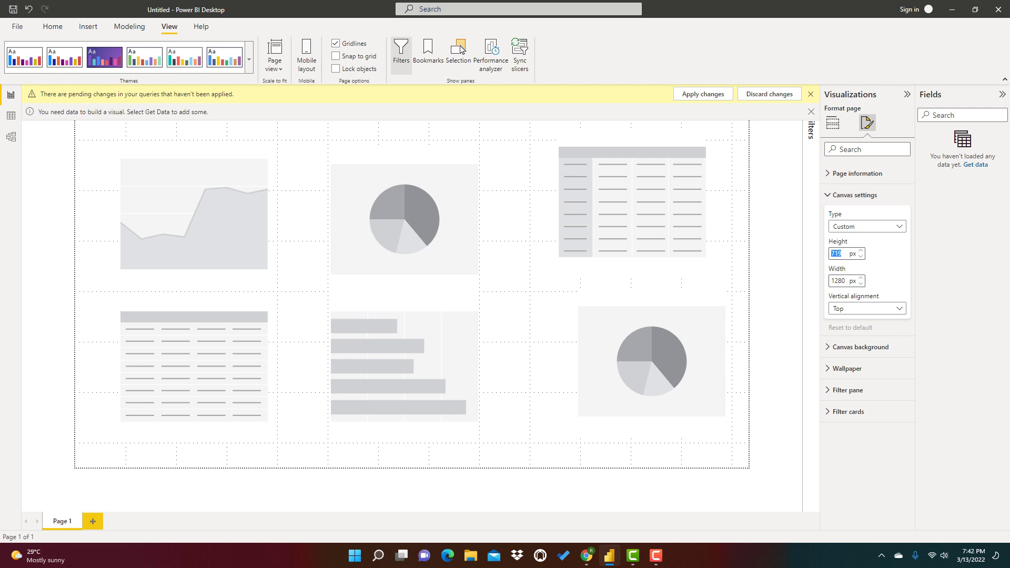
text(1400)
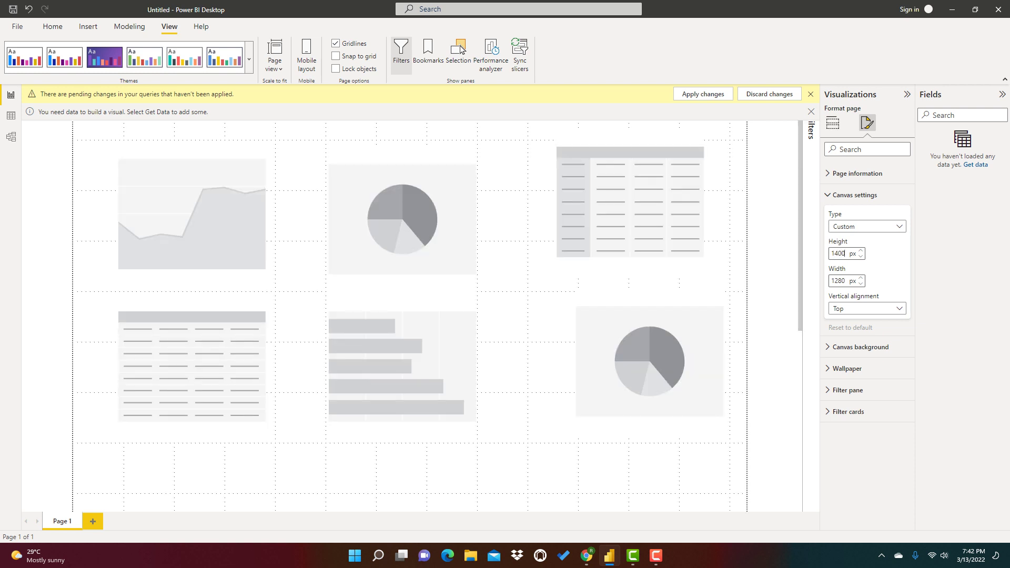
key(BackSpace)
key(BackSpace)
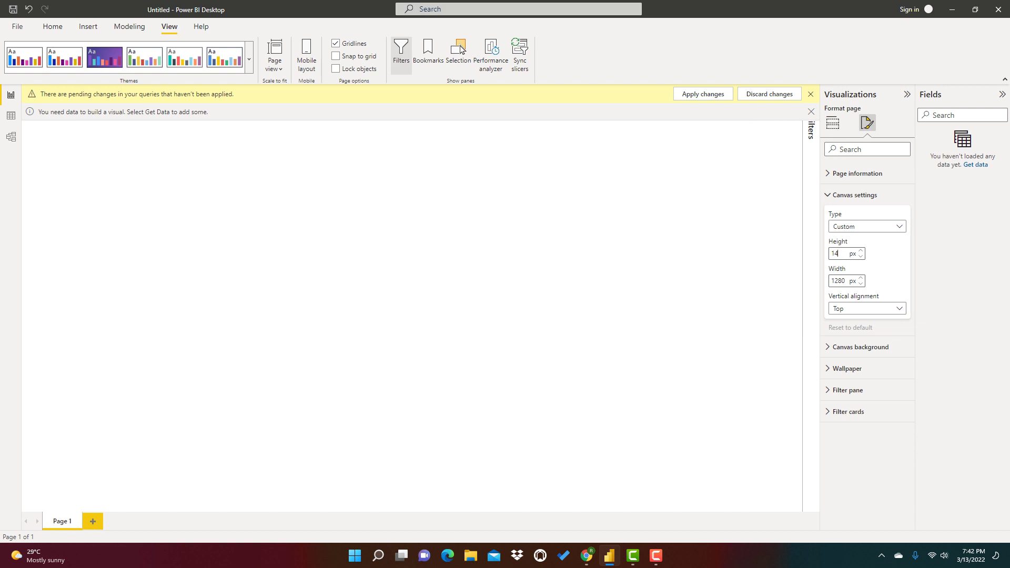
key(BackSpace)
text(600)
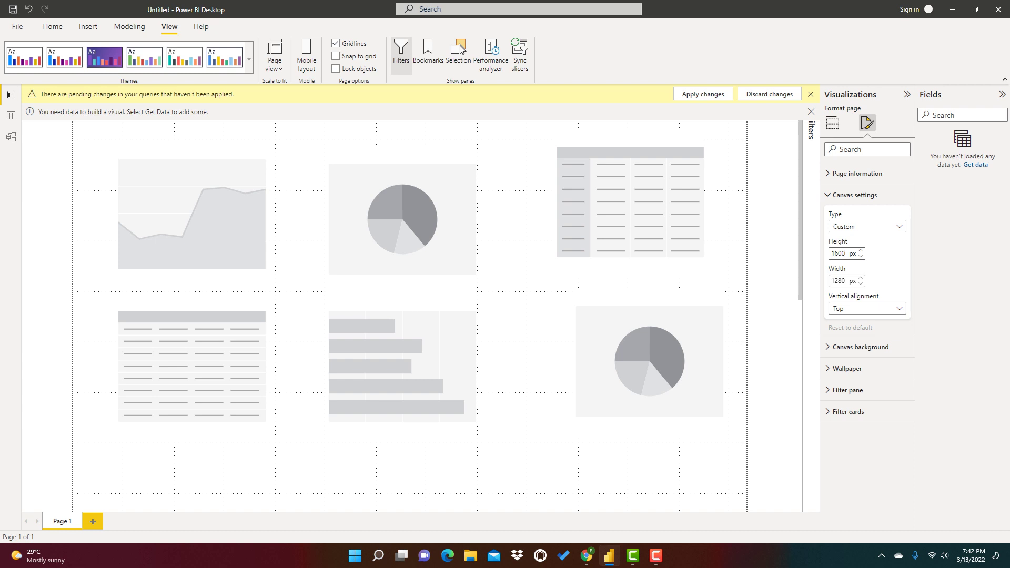
key(ctrl+a)
text(2500)
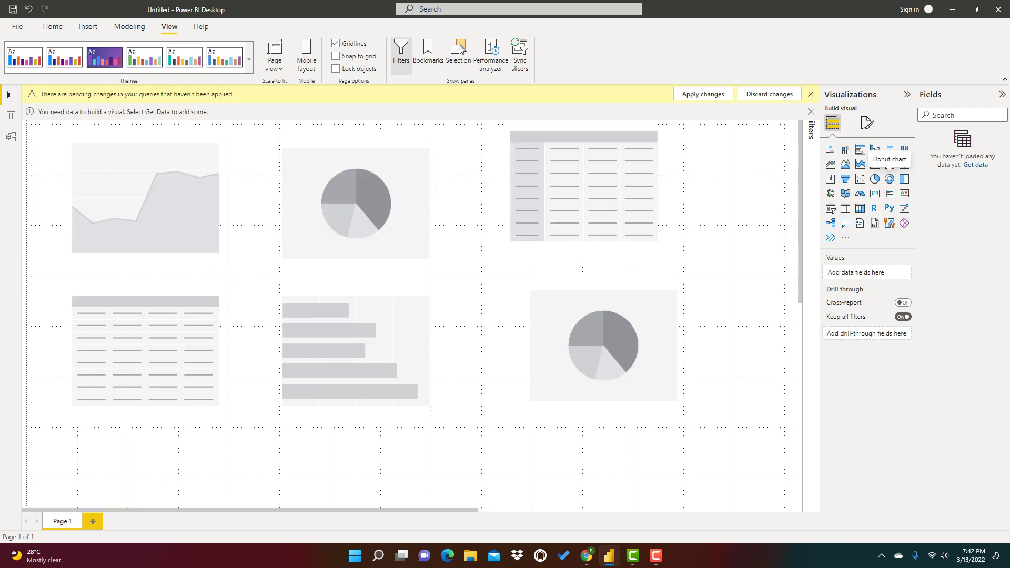
Place a donut chart and a multi-row card on the canvas, leaving neither selected
click(889, 178)
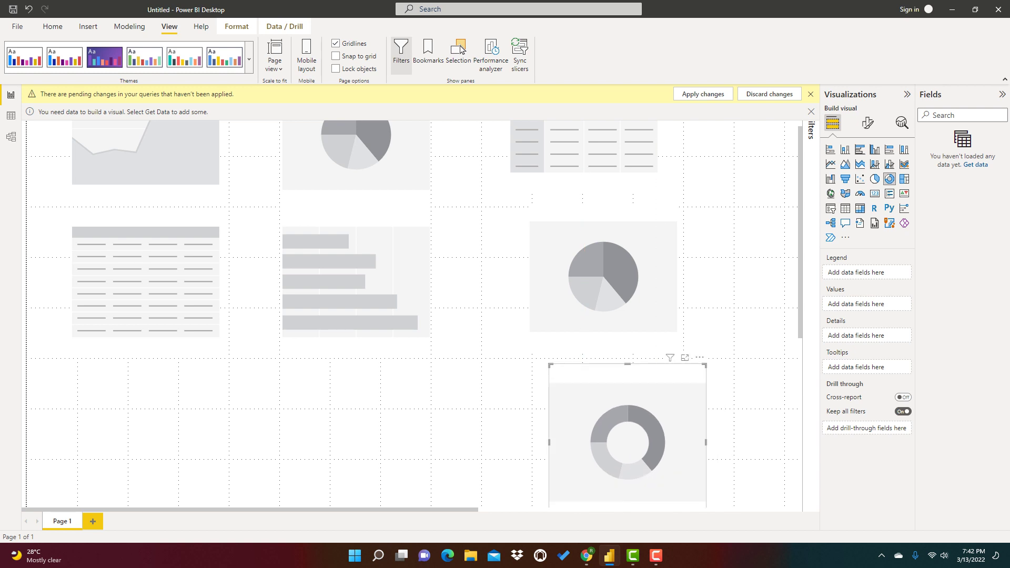
key(Escape)
click(874, 194)
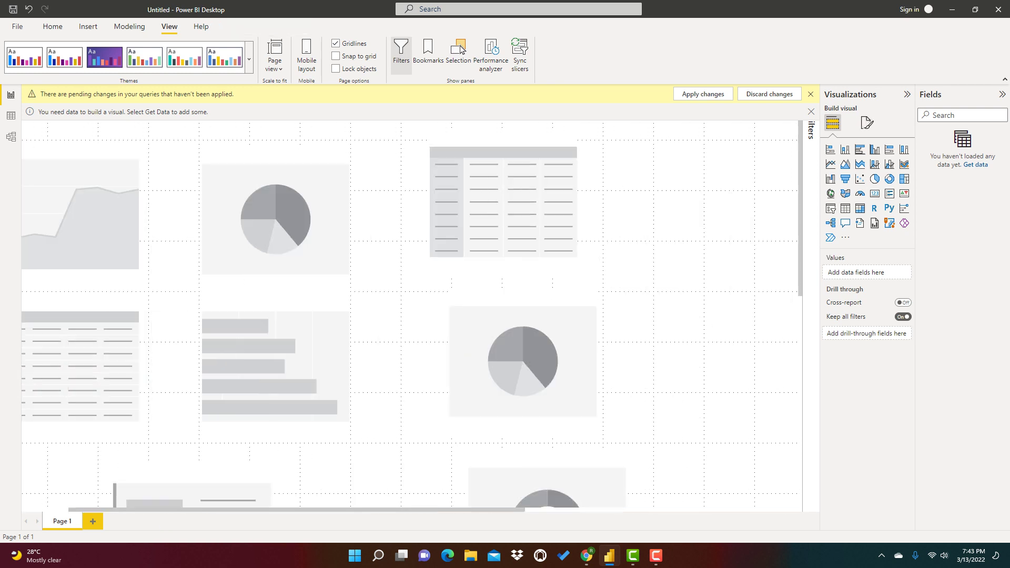
key(Escape)
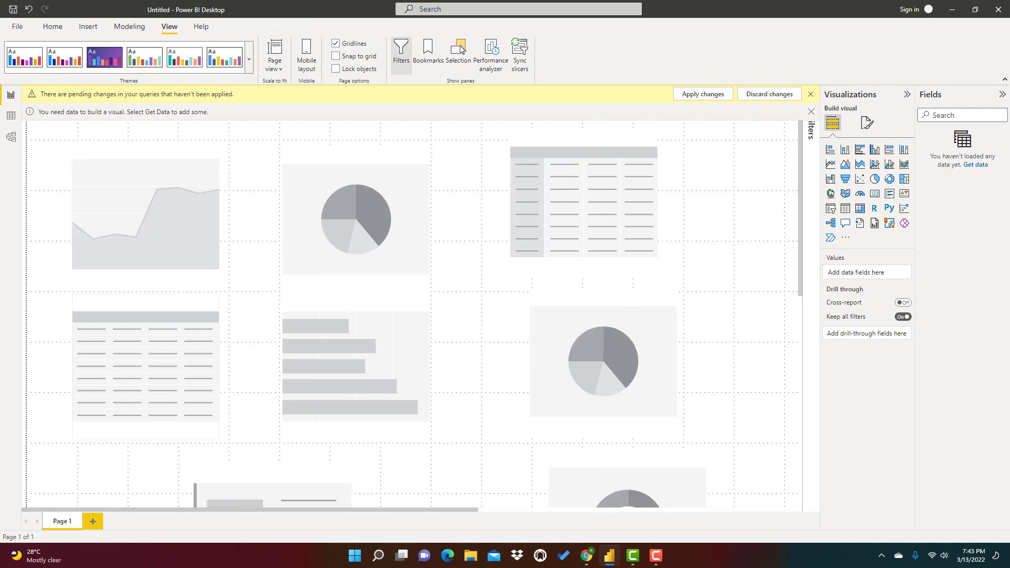